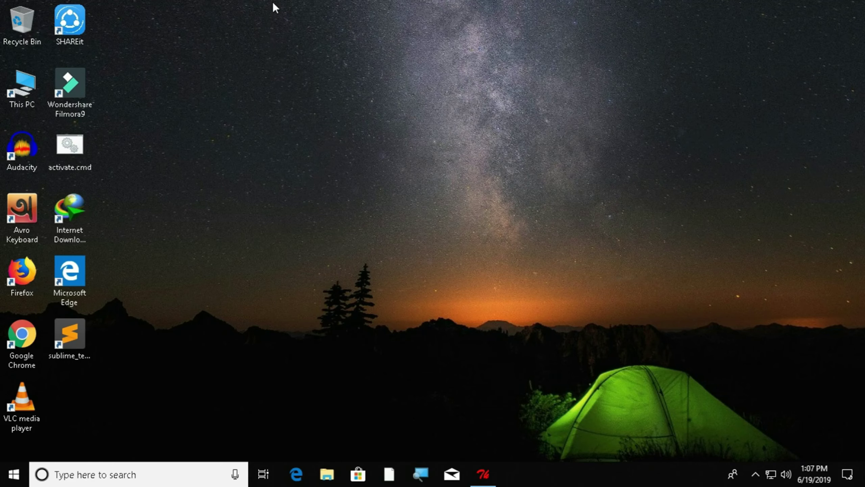
right_click(273, 1)
click(320, 40)
right_click(289, 27)
click(325, 65)
Open the Privacy settings and turn off all four General options: advertising ID, language list access, app launch tracking and suggested content.
key(super+a)
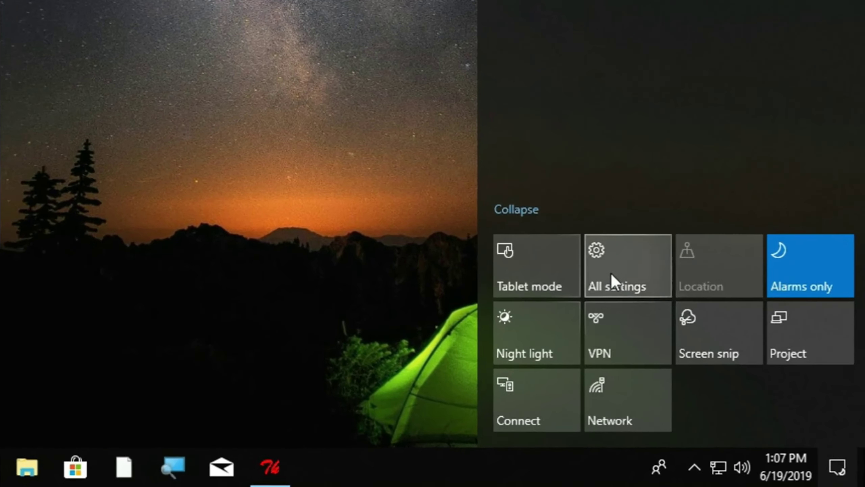
click(610, 272)
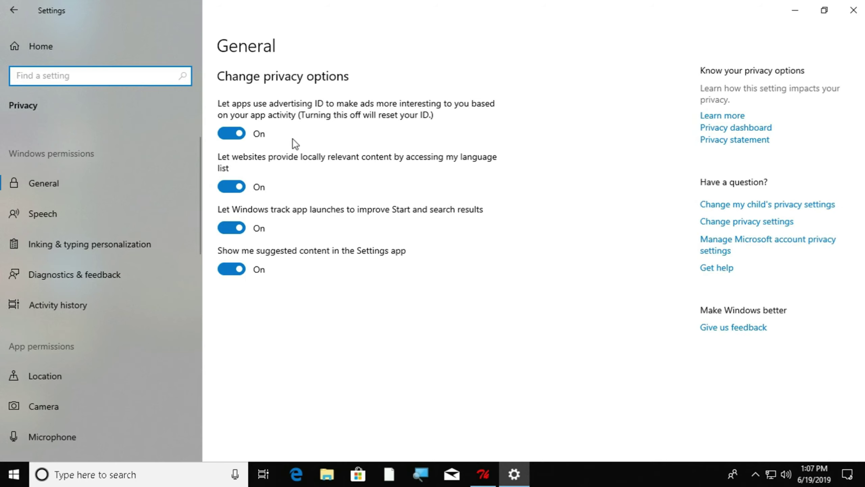
click(228, 133)
click(233, 187)
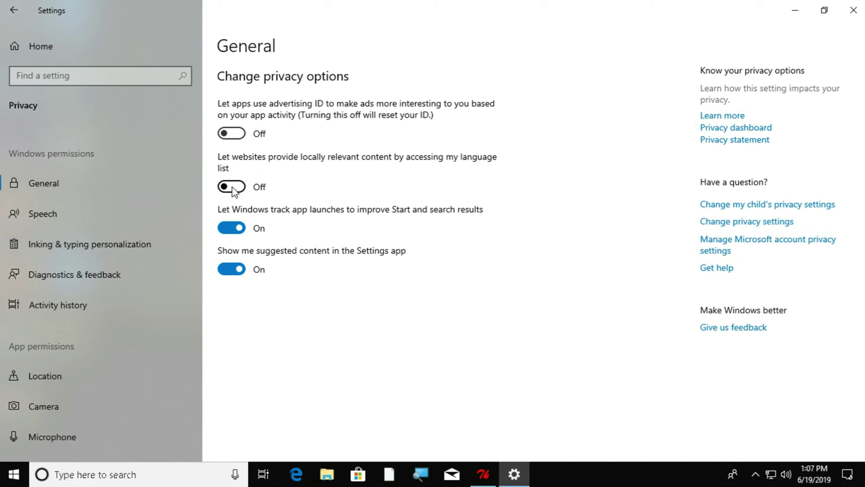
click(230, 228)
click(227, 266)
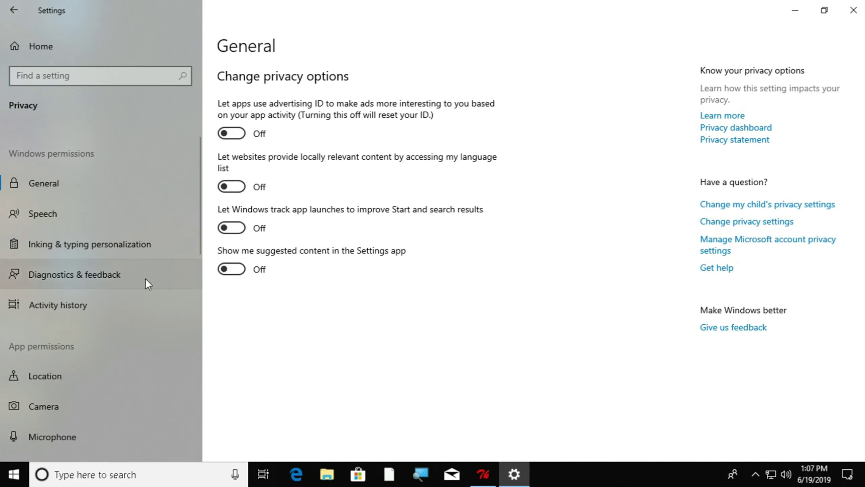
Turn off online speech recognition and check the location access setting for this device.
click(67, 216)
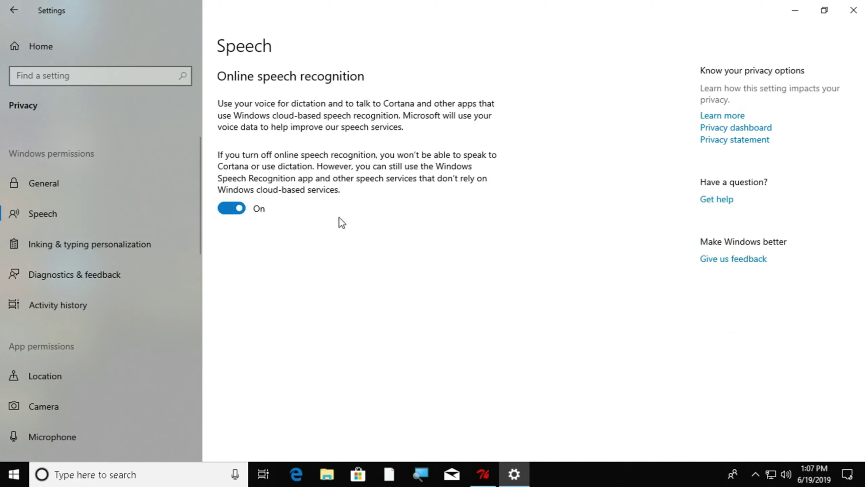
click(235, 208)
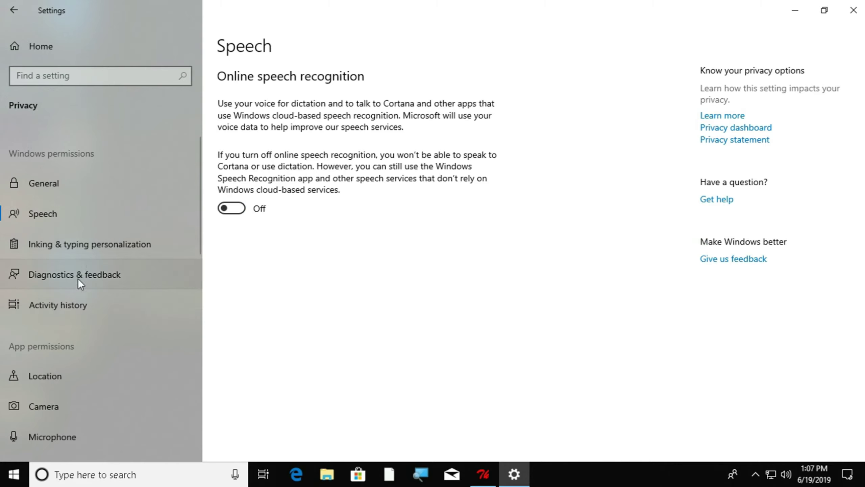
click(48, 378)
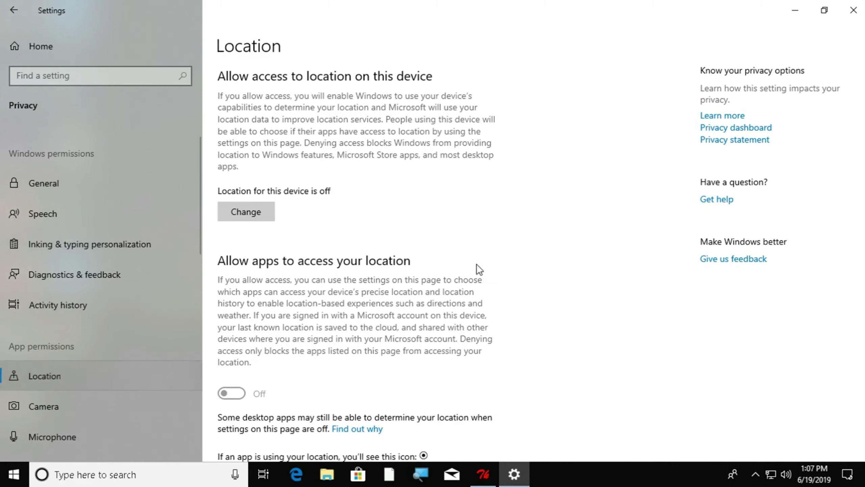
click(254, 214)
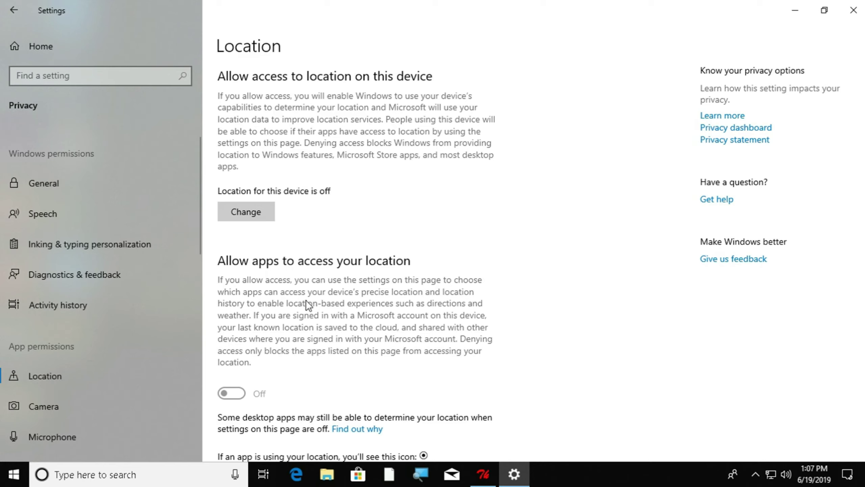
click(496, 231)
Review the Notifications and Account info permissions, and turn off app access to the calendar.
scroll(148, 238, down, 6)
click(53, 202)
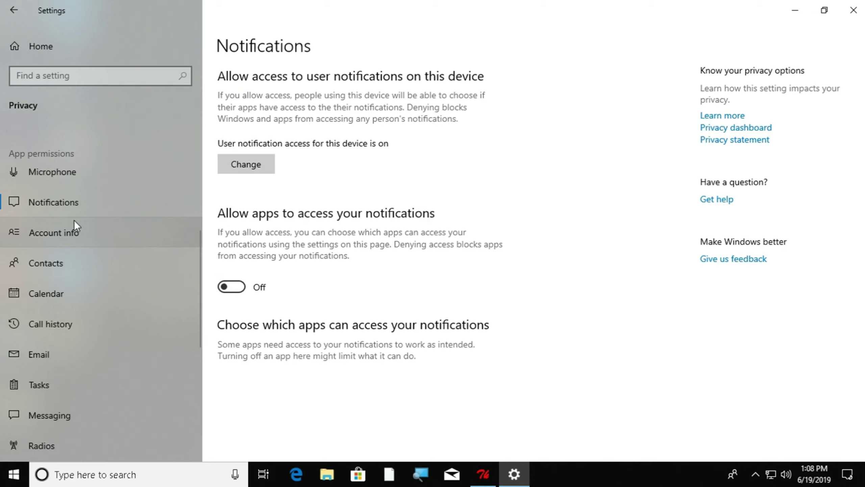
click(46, 232)
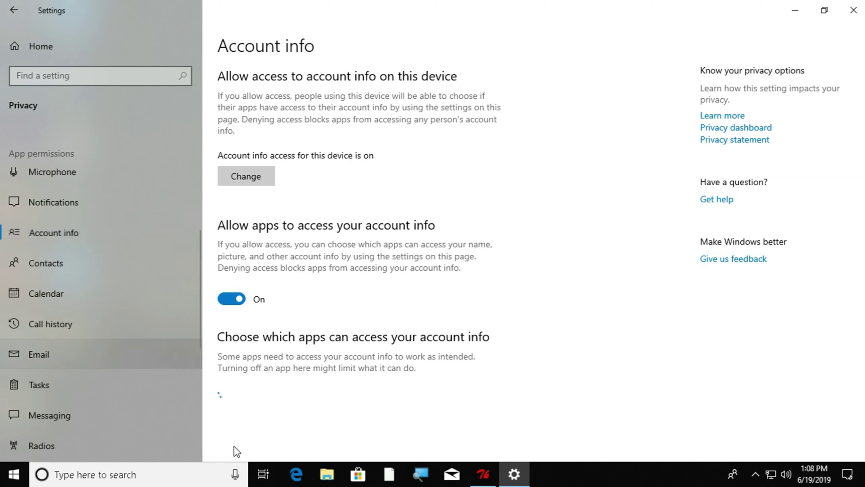
click(46, 294)
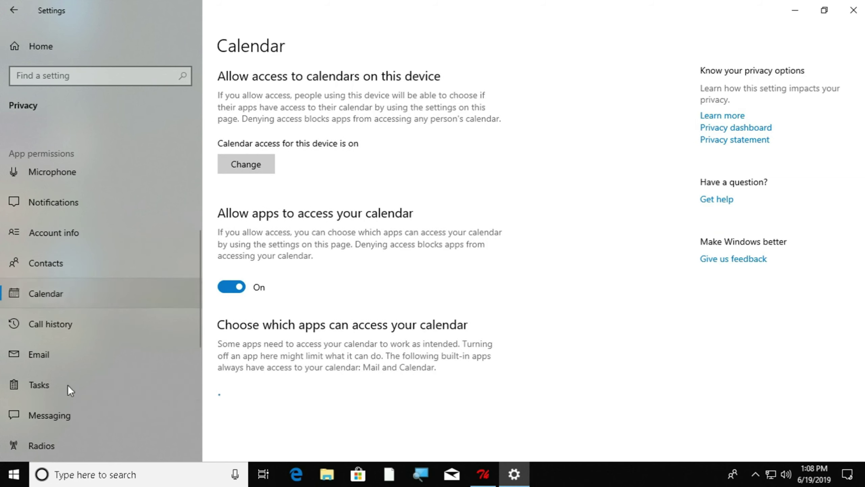
click(233, 287)
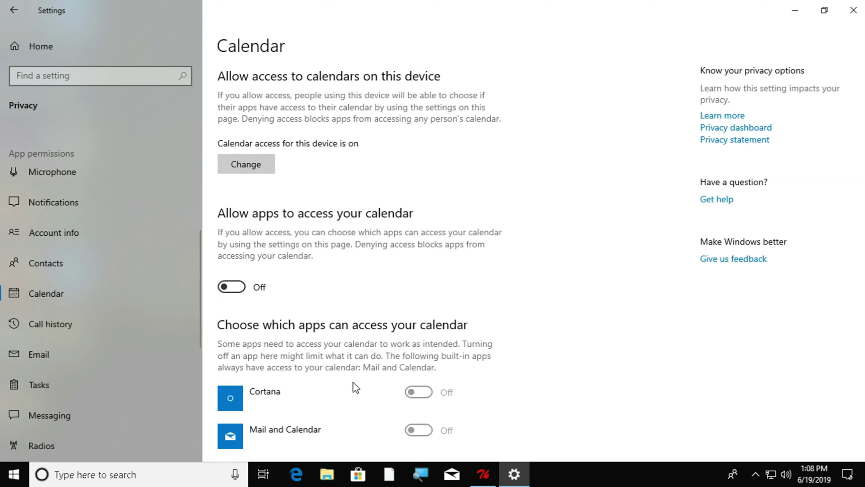
Turn off call history access both for apps and for this device.
click(61, 329)
click(232, 299)
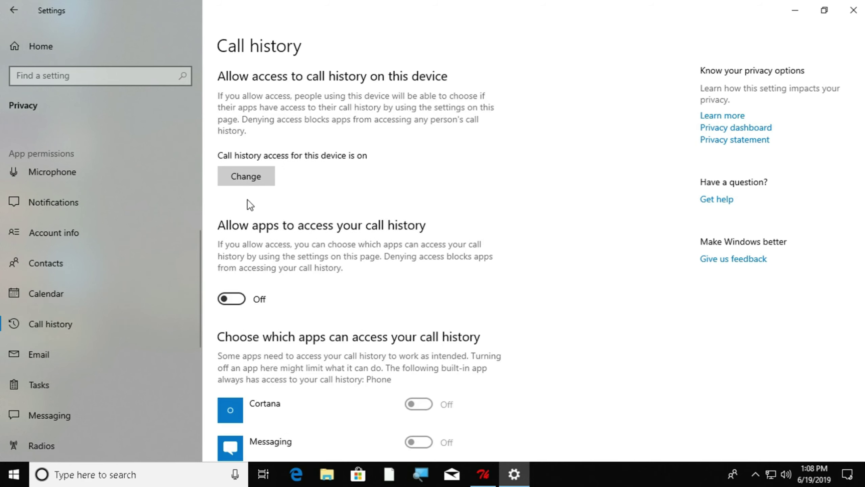
click(247, 180)
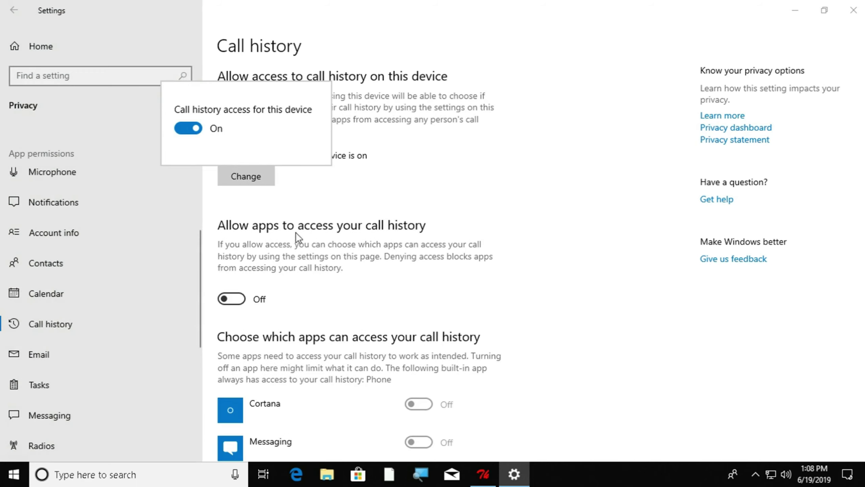
click(187, 129)
click(336, 194)
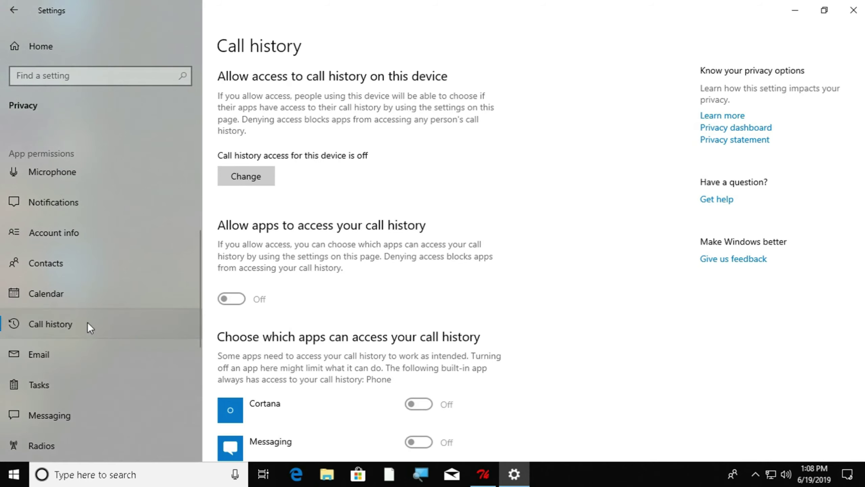
Turn off email access both for apps and for this device.
click(52, 362)
click(231, 286)
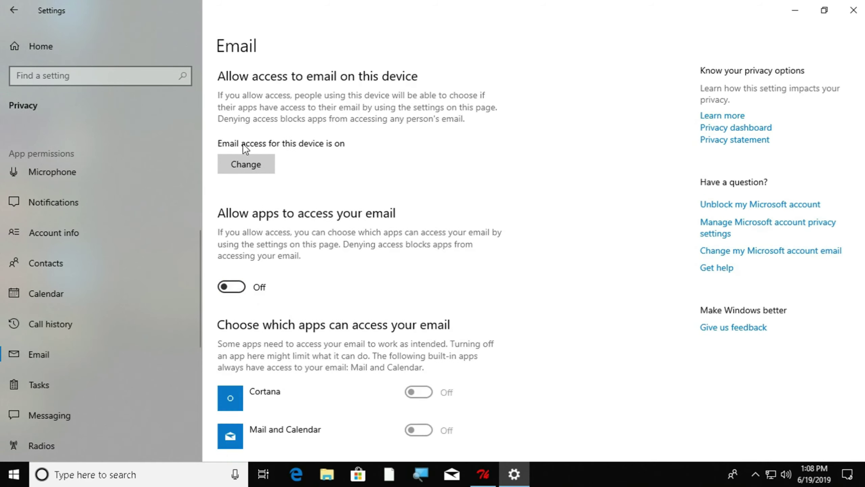
click(252, 166)
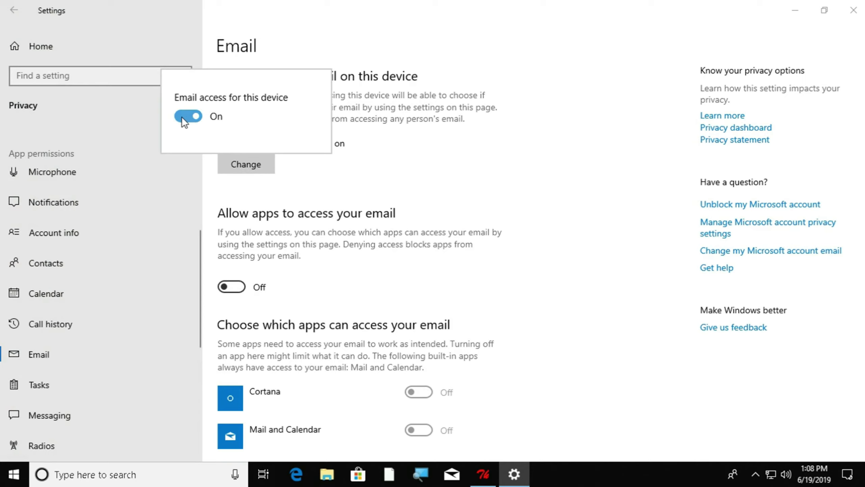
click(187, 117)
click(543, 199)
Stop Your Phone, Xbox Game Bar, Windows Security, Weather, Tips and Sway from running in the background.
scroll(140, 313, down, 3)
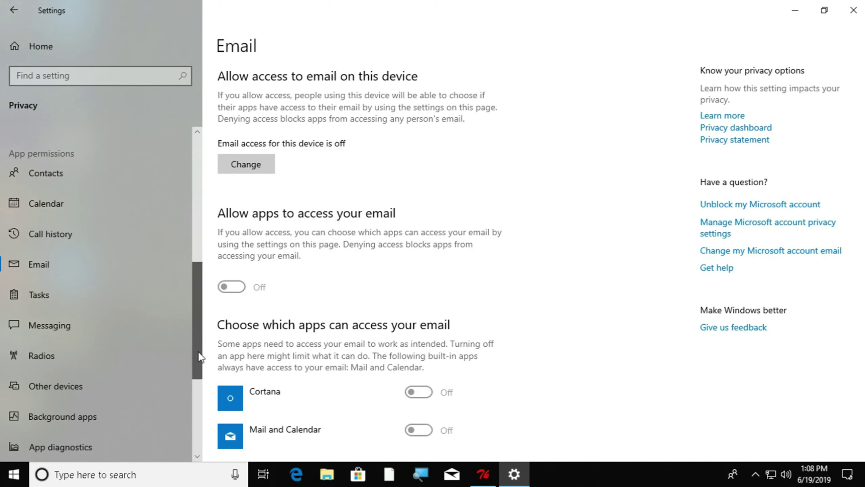
drag(199, 353, 197, 448)
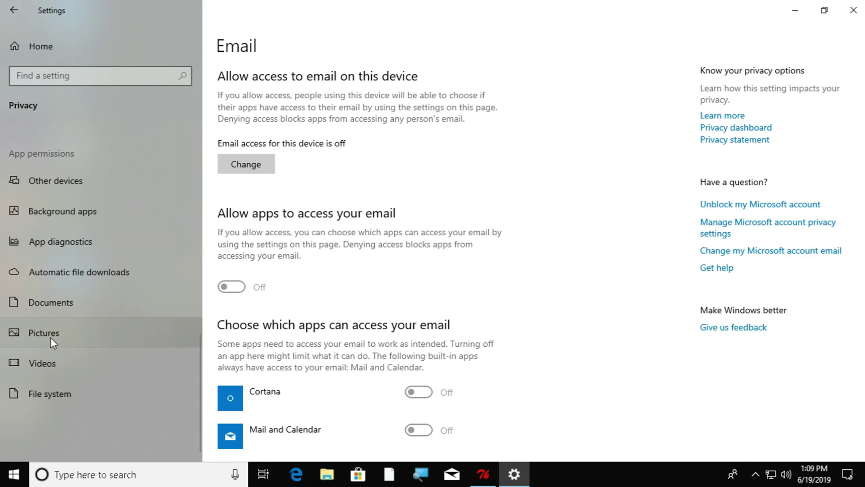
click(76, 217)
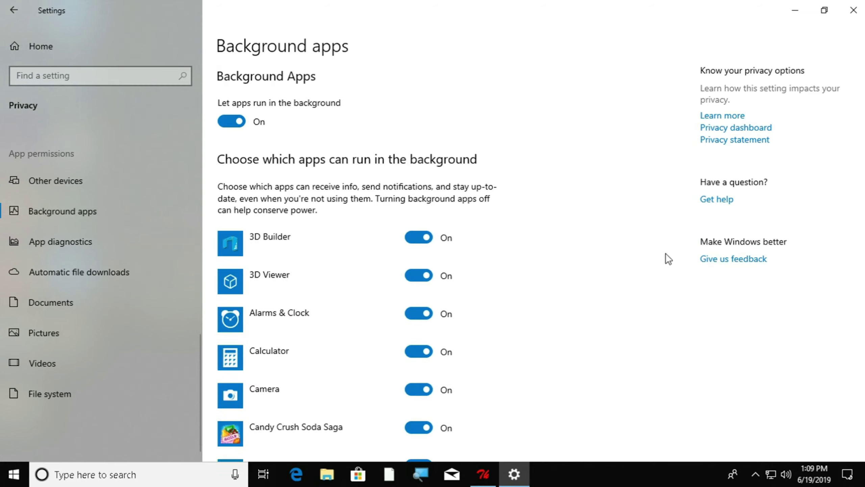
scroll(862, 136, down, 15)
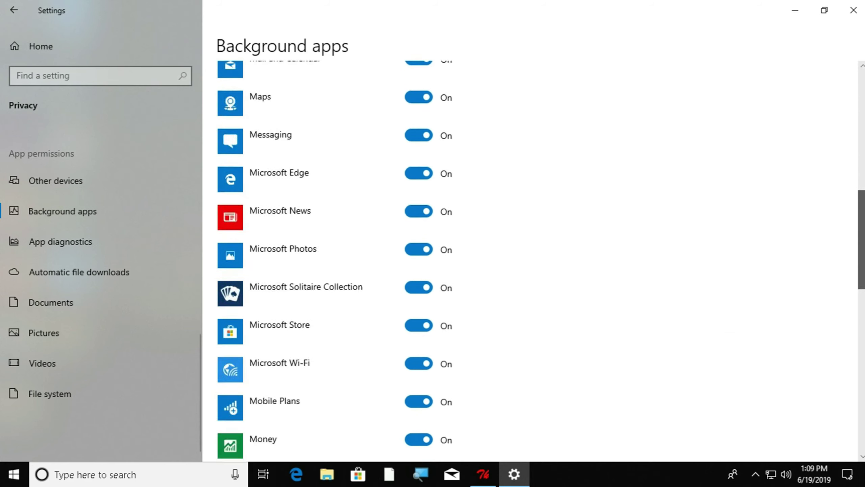
scroll(864, 309, down, 4)
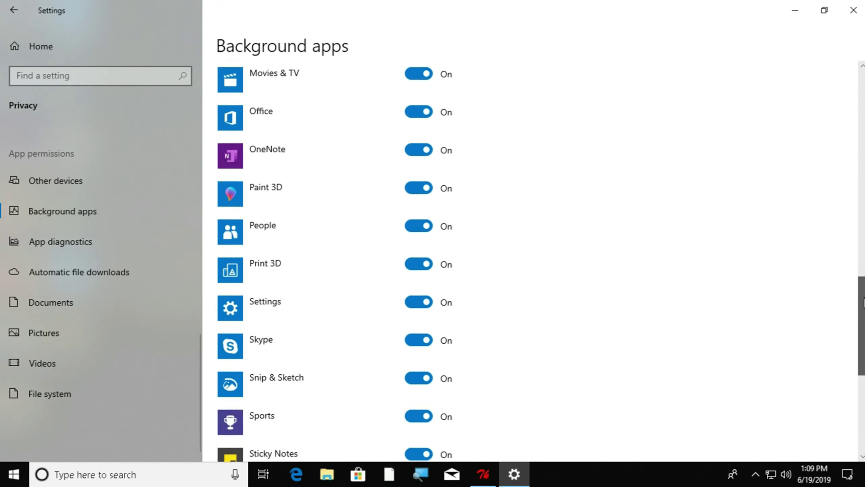
drag(863, 308, 863, 378)
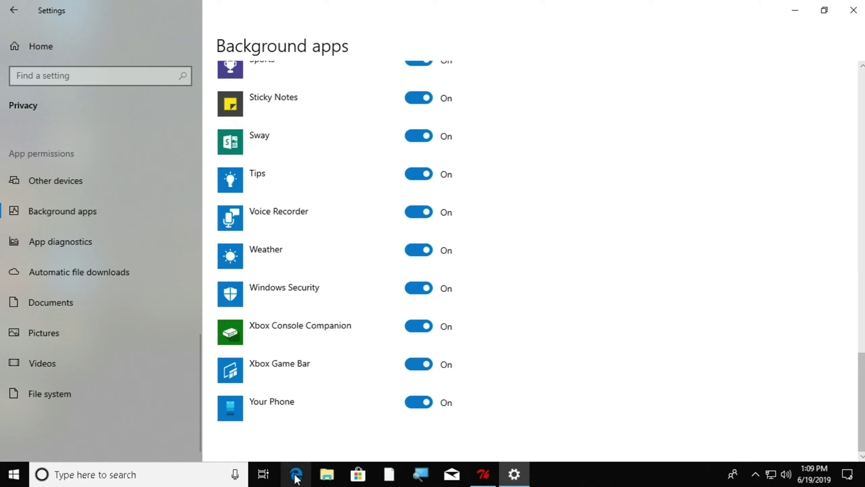
click(413, 402)
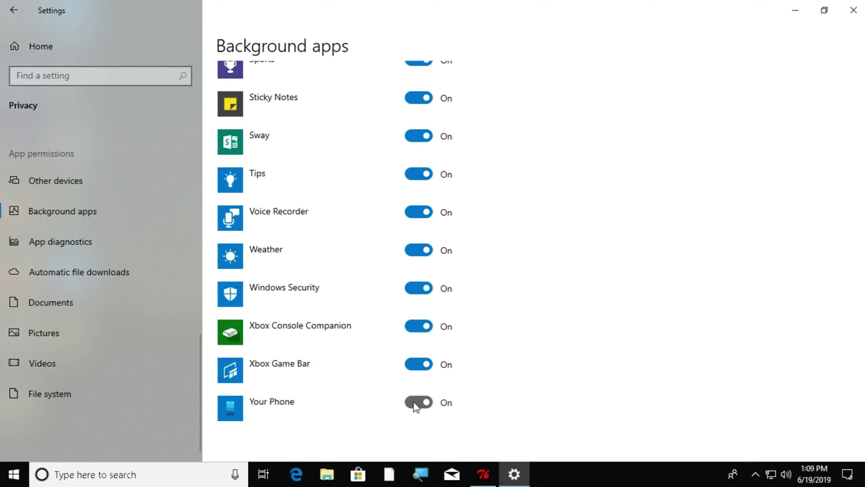
click(414, 365)
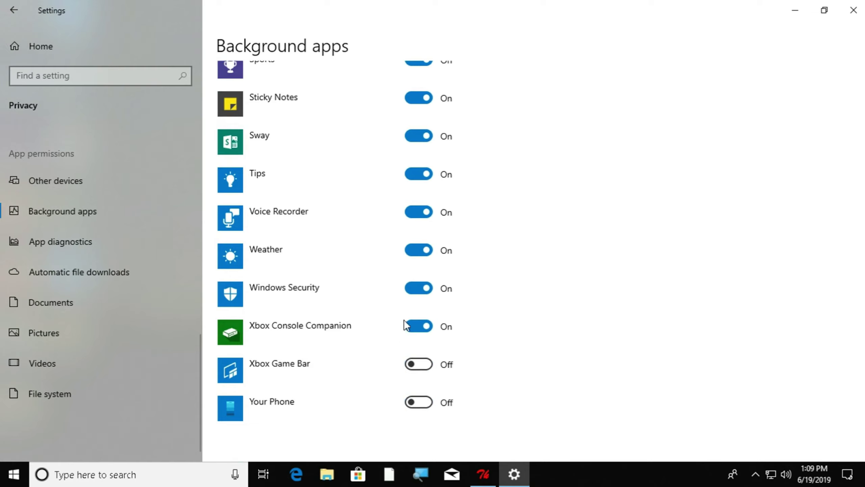
click(416, 289)
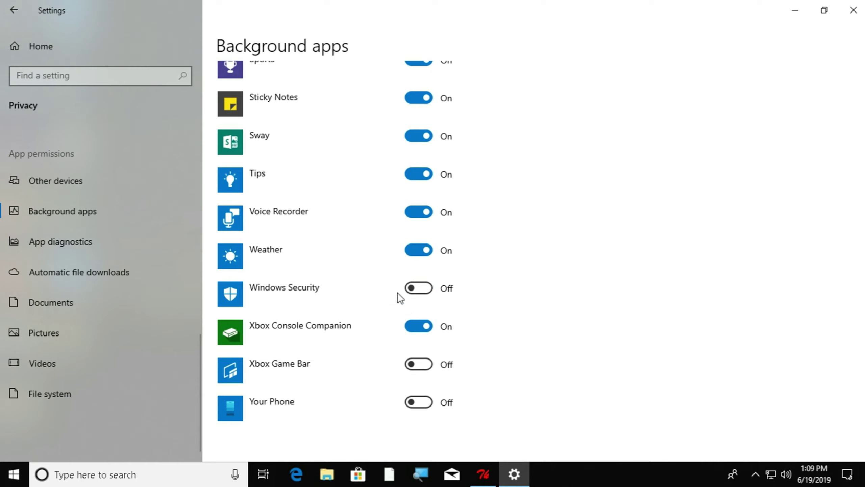
click(421, 254)
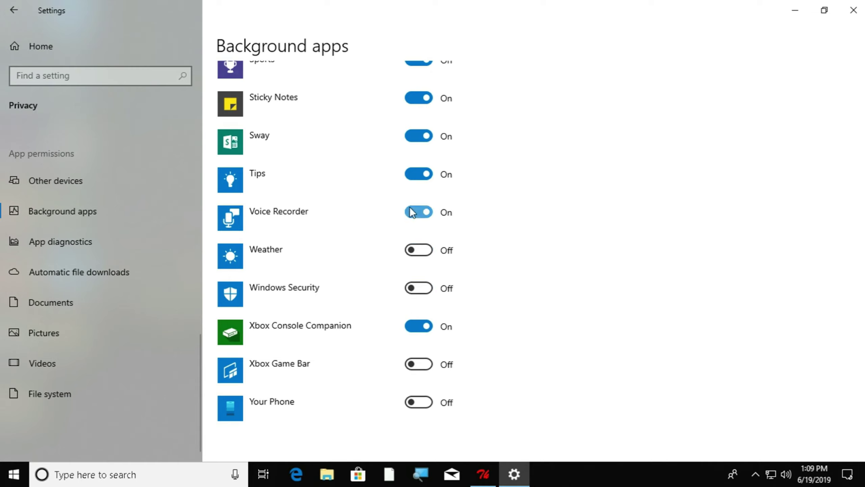
click(414, 177)
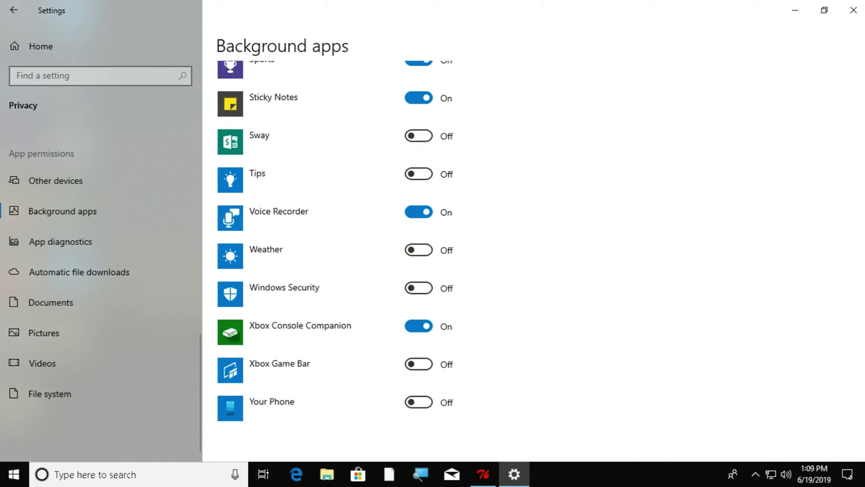
Turn off background running for Print 3D, Money and Mobile Plans.
drag(859, 386, 858, 318)
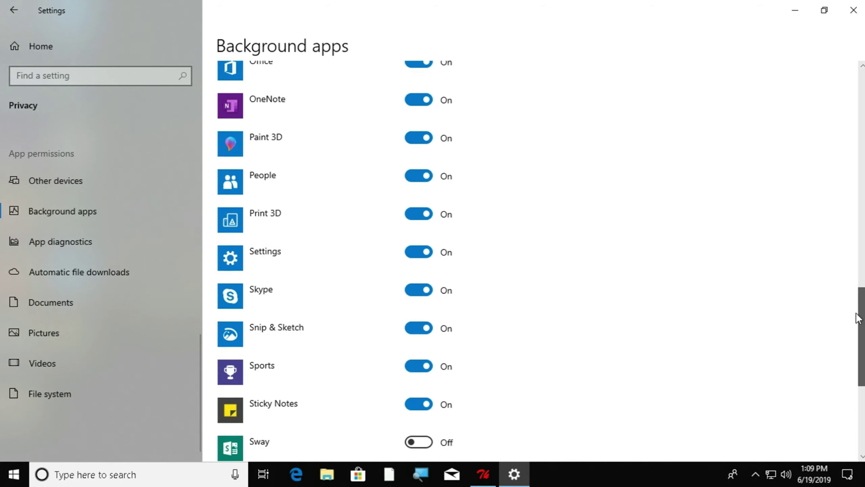
click(414, 214)
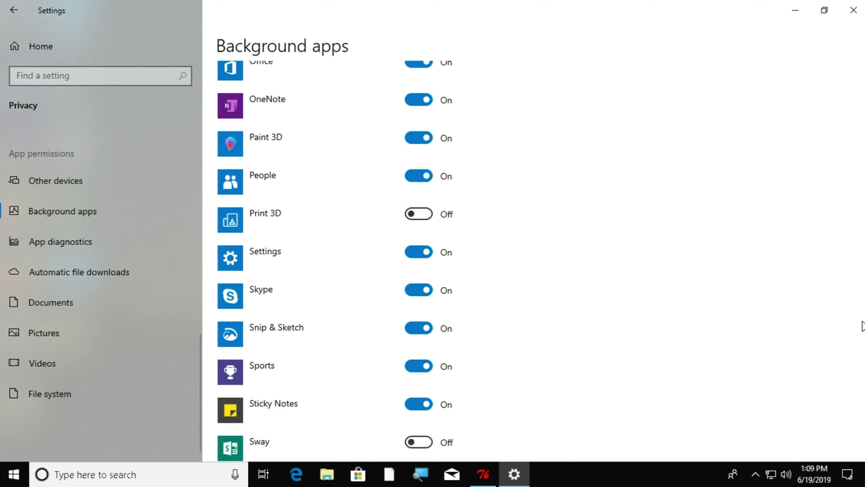
drag(860, 336, 860, 290)
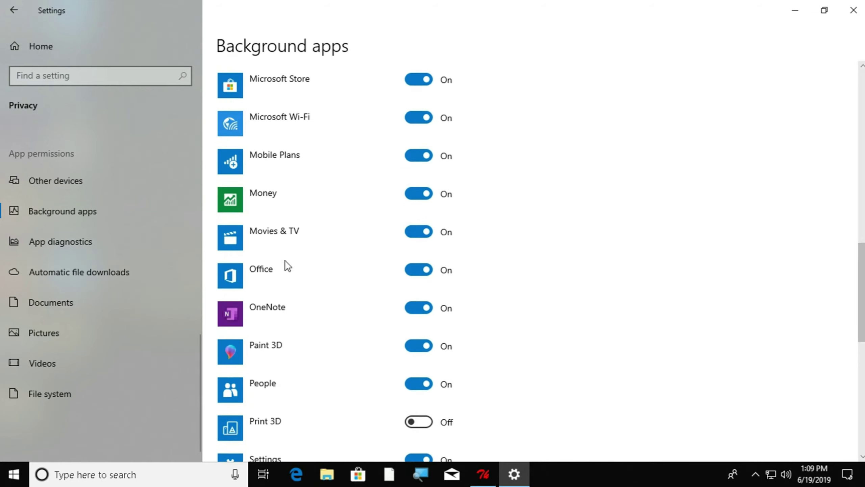
click(415, 193)
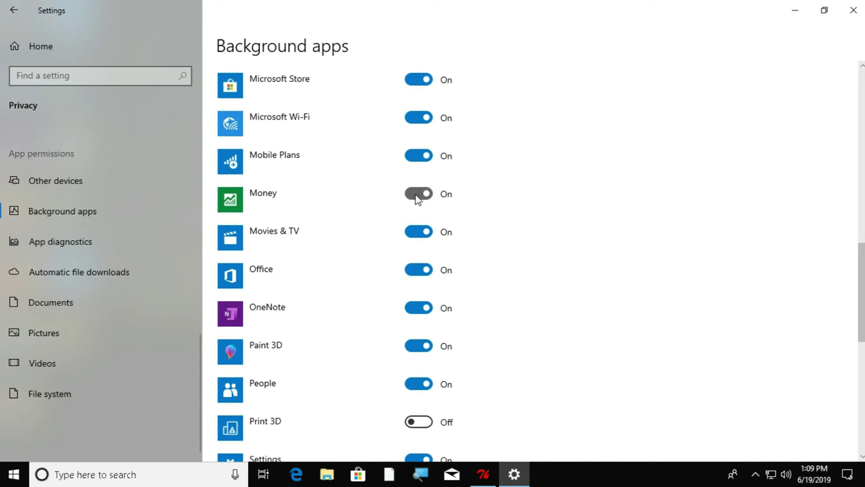
click(416, 155)
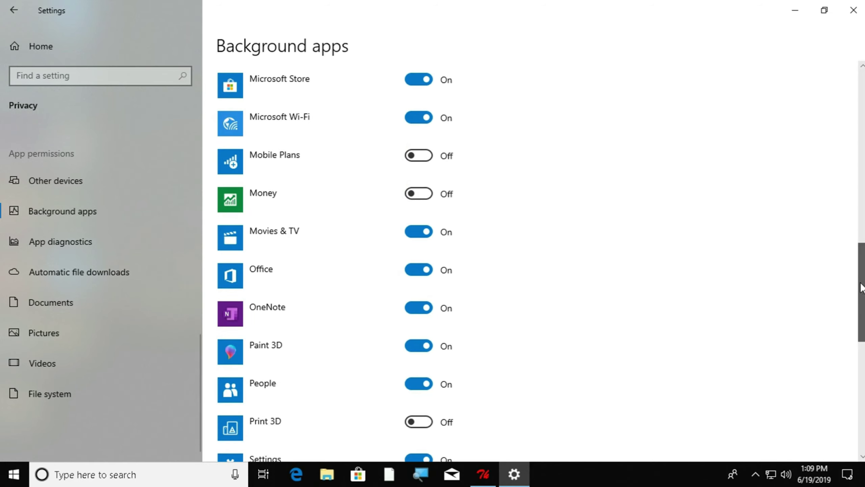
Turn off background running for 3D Builder and return to the Windows Settings home page.
drag(860, 293, 861, 79)
click(417, 237)
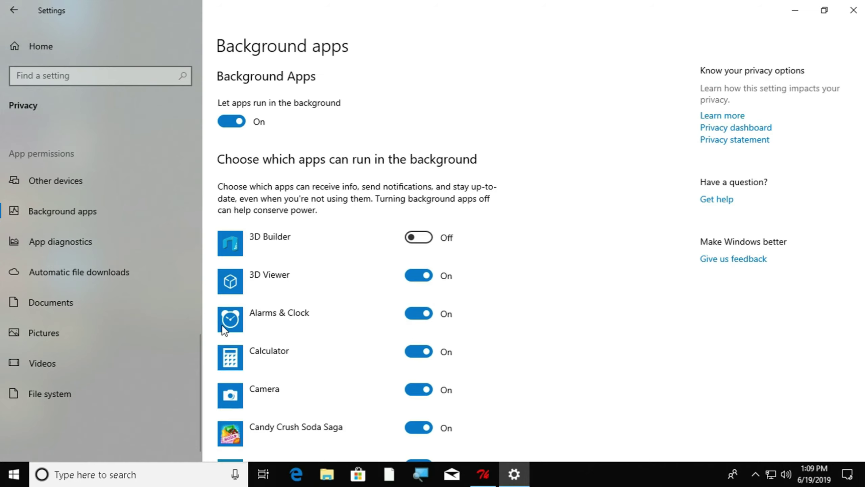
click(12, 11)
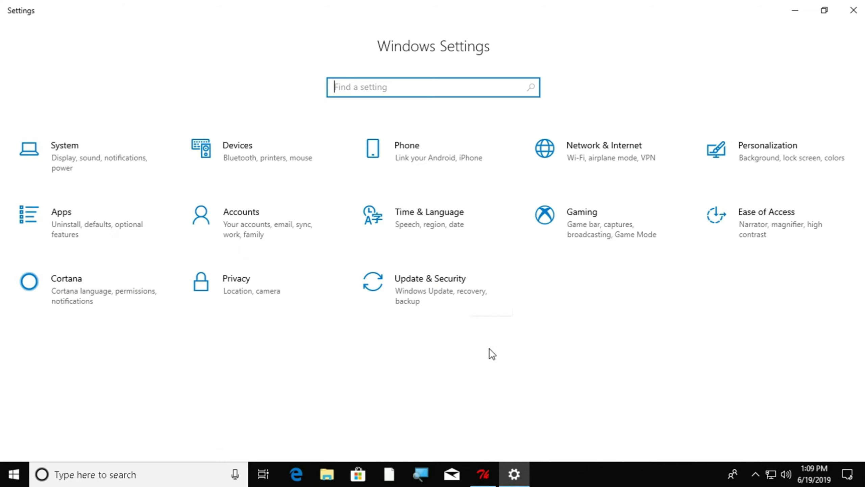
Close the Settings window and refresh the desktop.
click(853, 10)
right_click(613, 70)
click(640, 105)
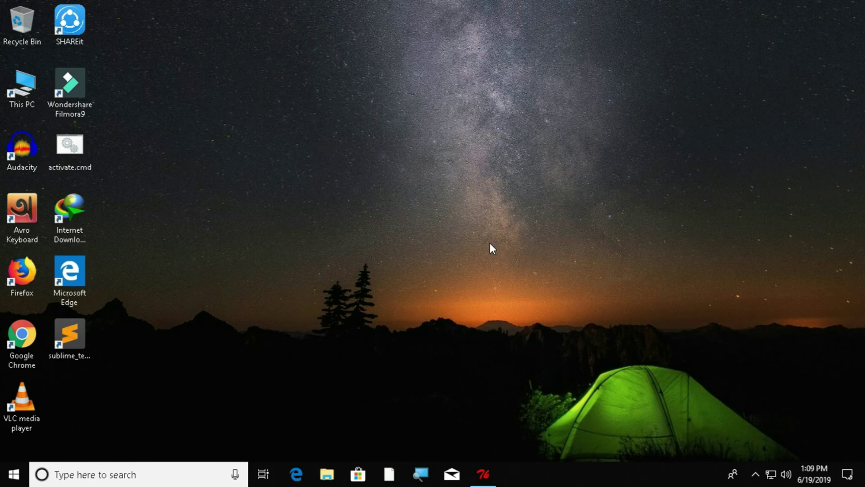
right_click(405, 116)
click(436, 155)
Open Control Panel and go to Power Options under Hardware and Sound.
key(super)
text(control)
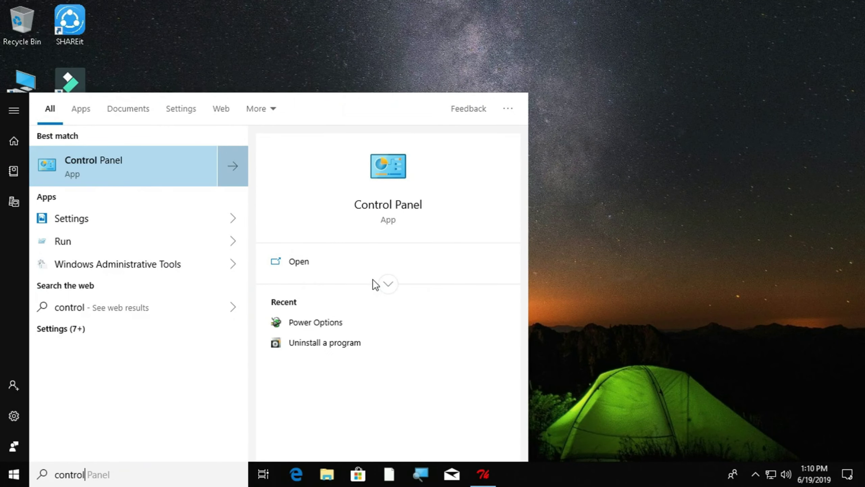
key(Return)
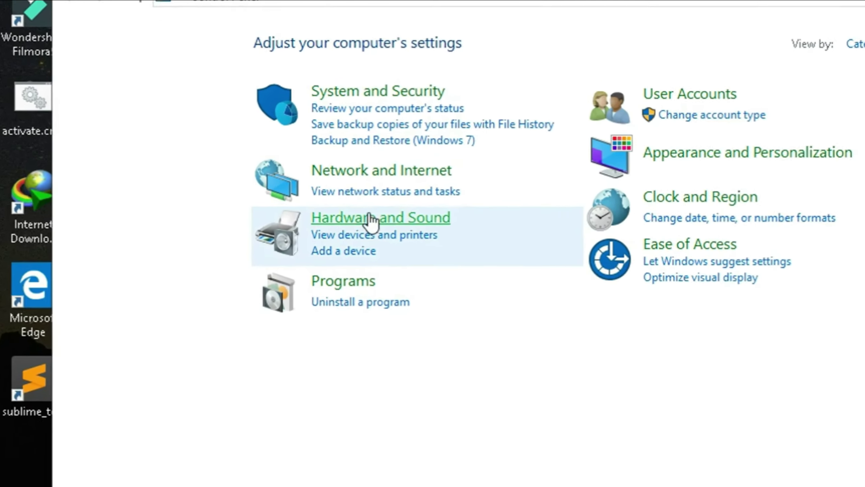
click(293, 226)
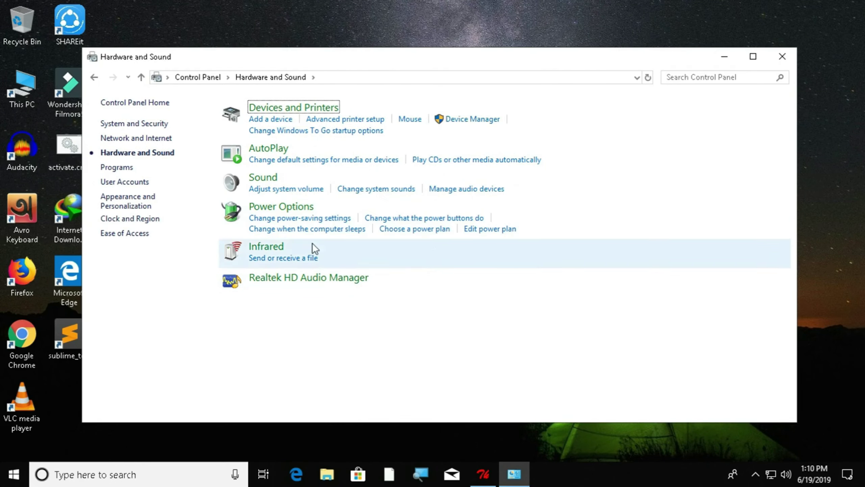
click(278, 212)
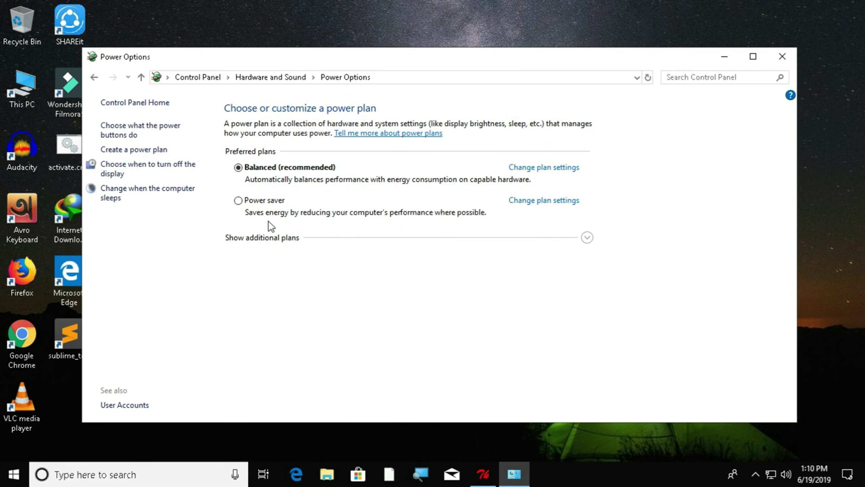
Show the additional power plans and select the High performance plan.
click(588, 238)
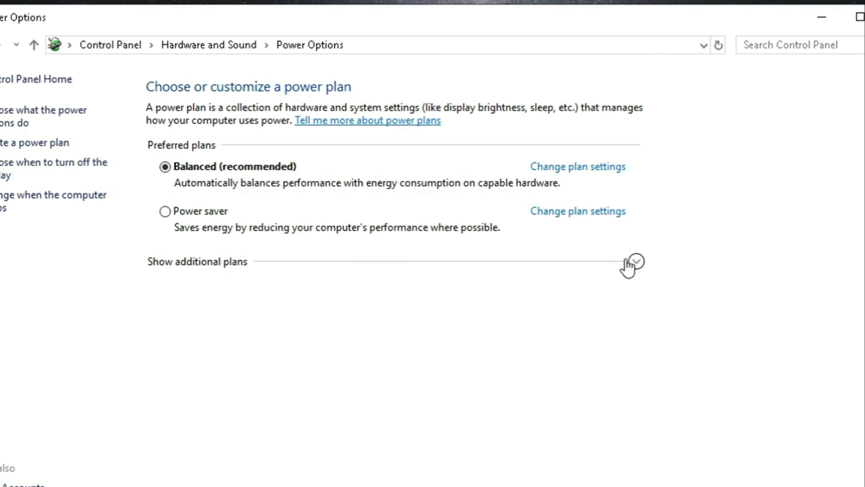
click(618, 252)
click(155, 290)
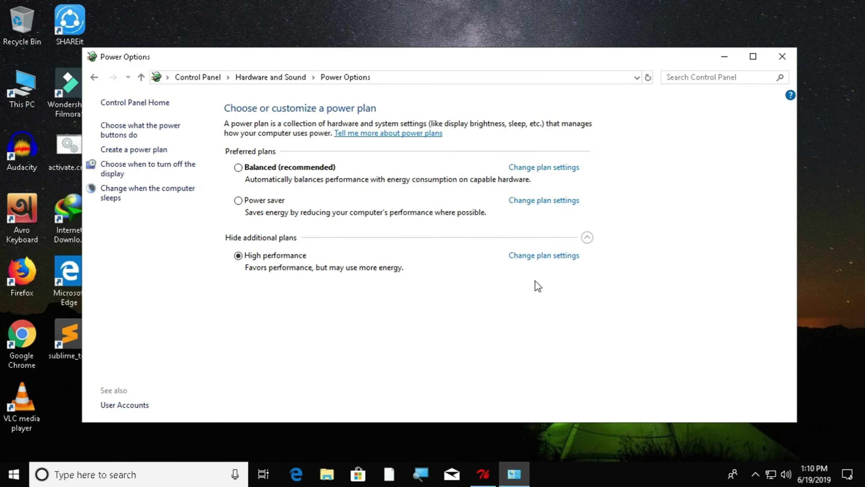
In the High performance plan's advanced power settings, set the hard disk turn-off time to 0 minutes.
click(540, 256)
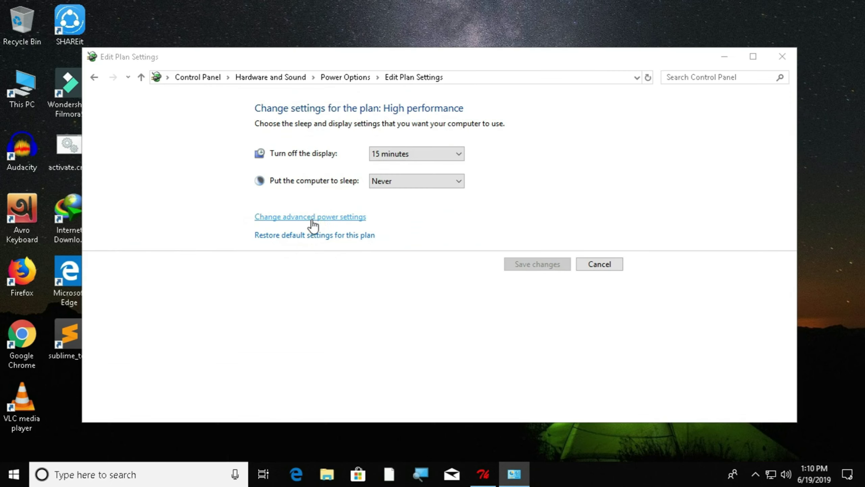
click(339, 213)
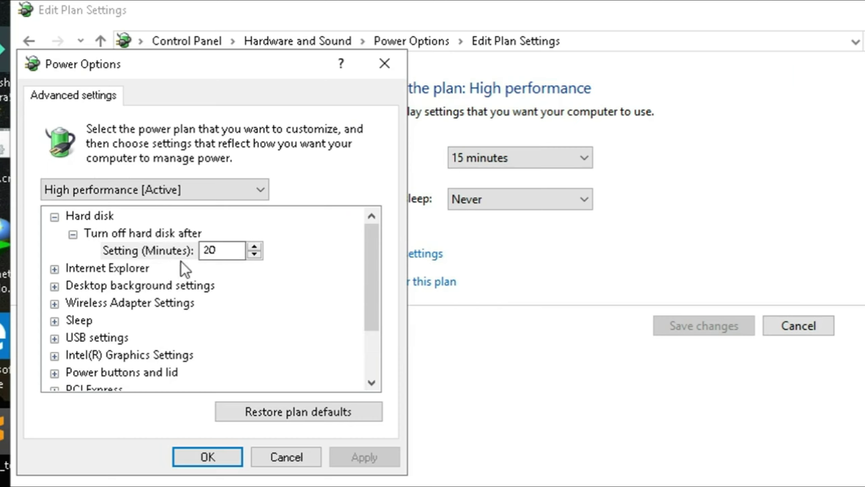
drag(233, 249, 201, 249)
text(0)
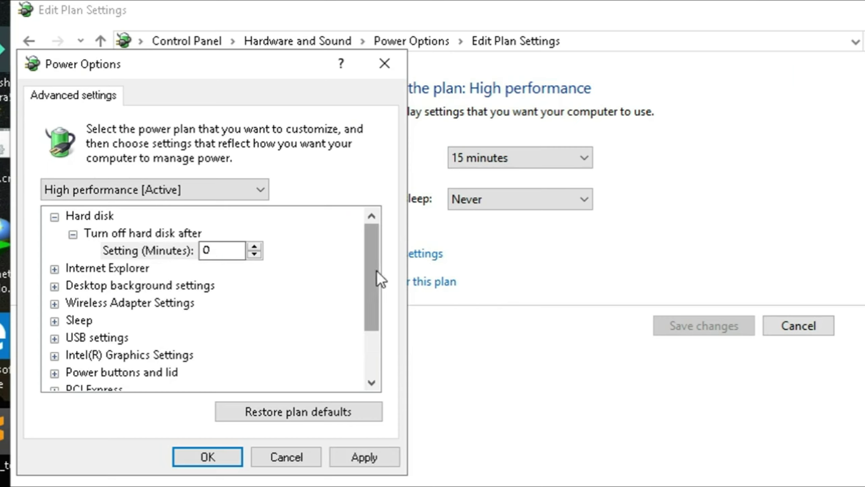
Set the minimum processor state under Processor power management to 0%.
drag(377, 271, 361, 350)
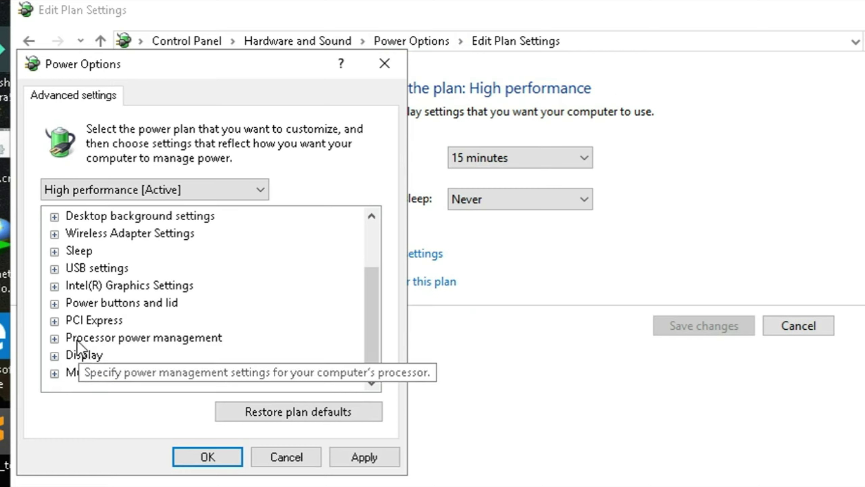
click(55, 339)
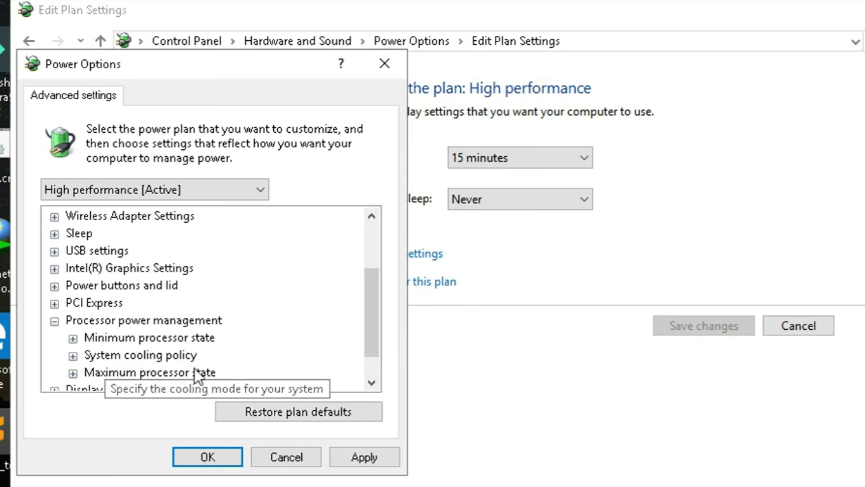
click(165, 337)
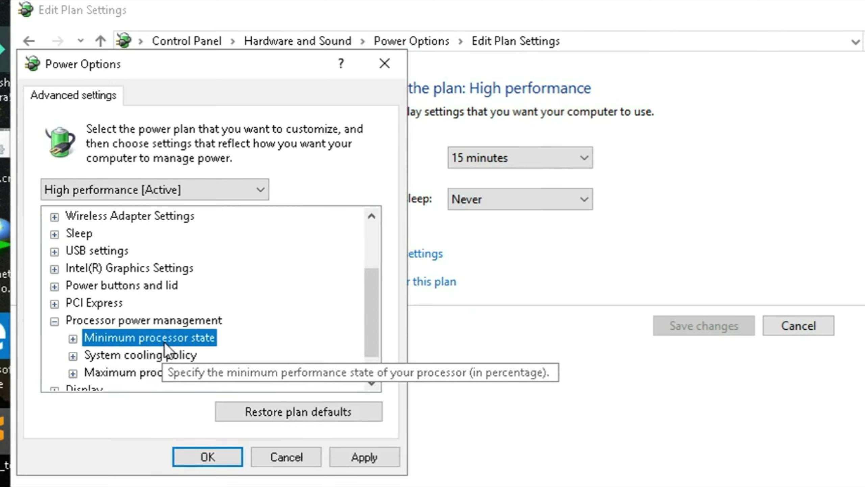
click(73, 339)
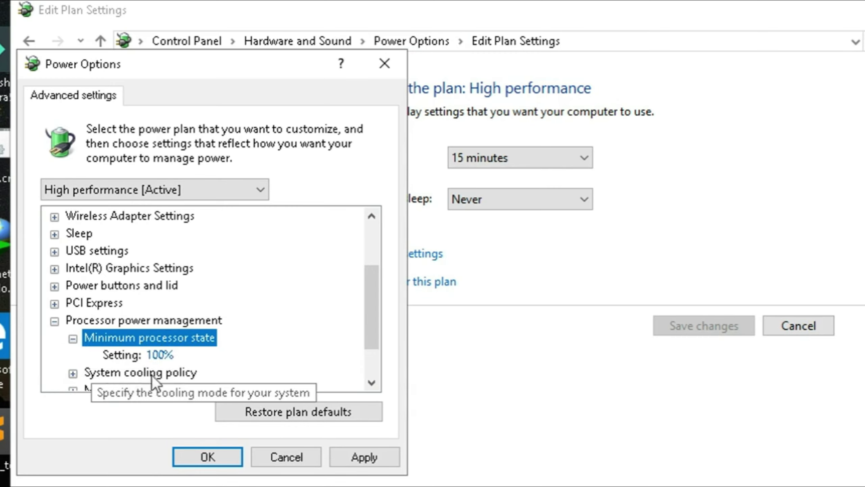
click(165, 356)
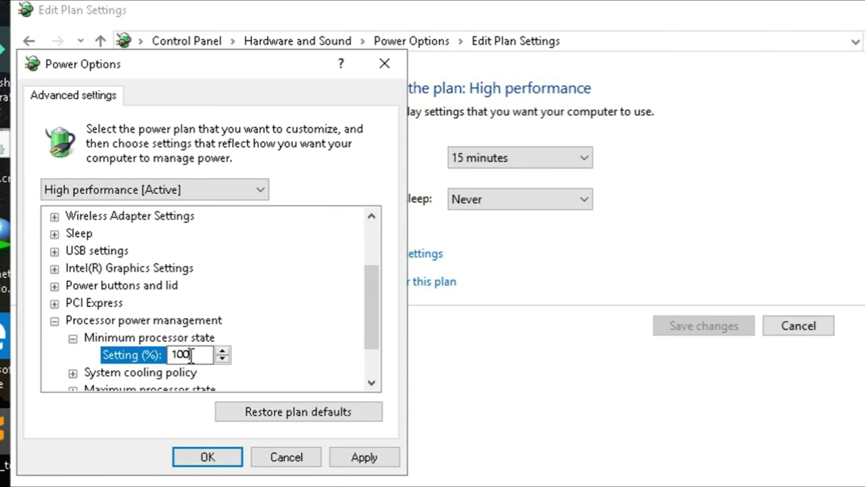
key(BackSpace)
key(BackSpace)
key(BackSpace)
text(0)
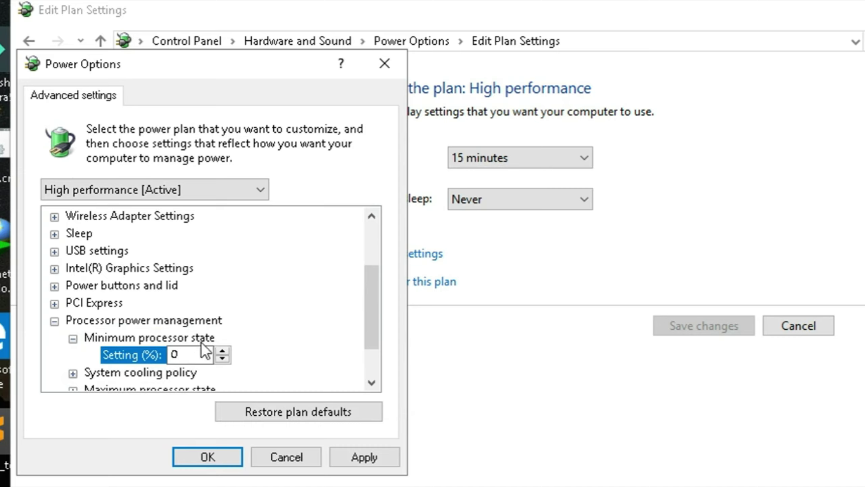
Check the maximum processor state, then apply the advanced power settings and close their dialog.
drag(371, 278, 371, 305)
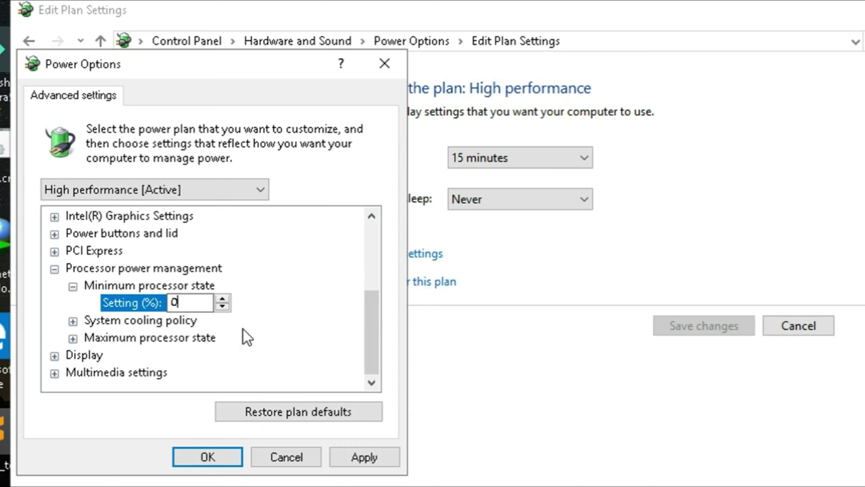
click(73, 339)
click(73, 338)
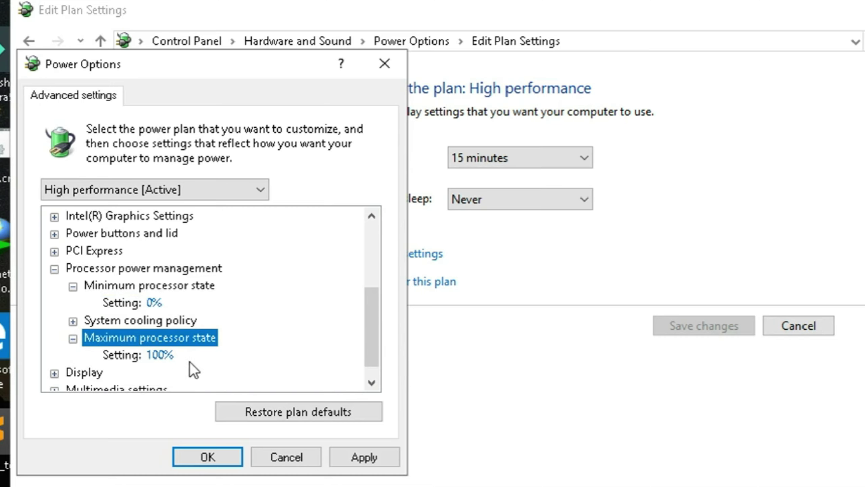
drag(377, 312, 369, 340)
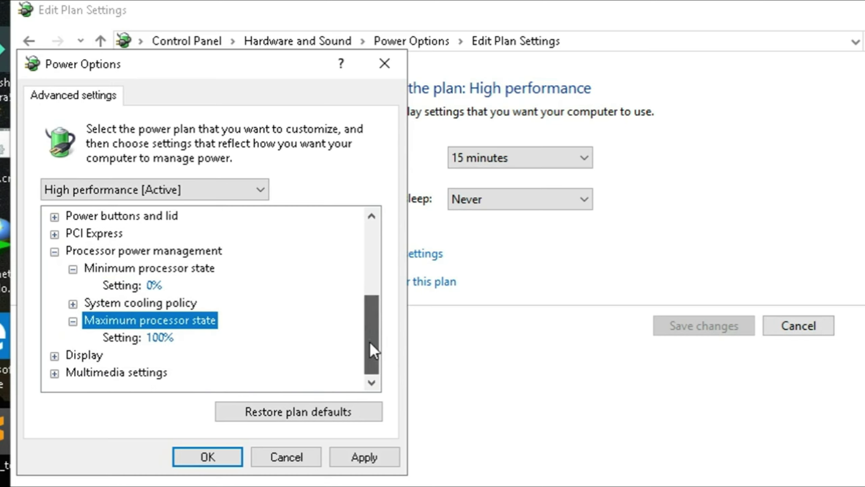
click(365, 457)
click(208, 456)
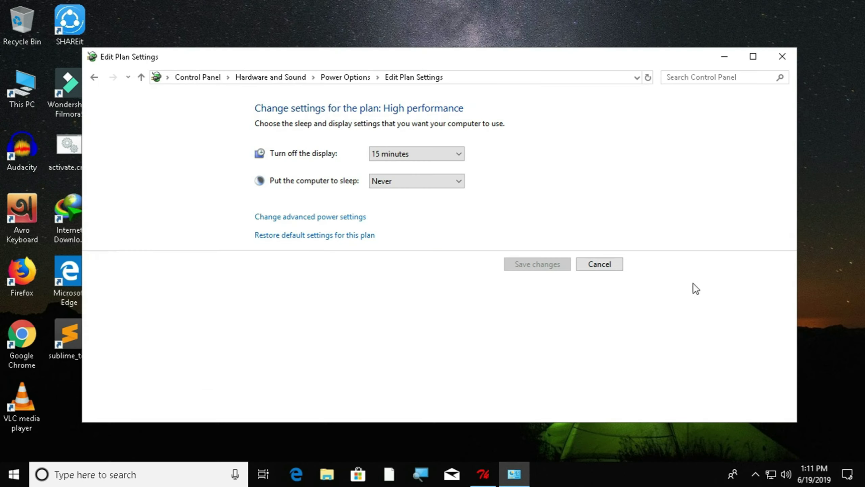